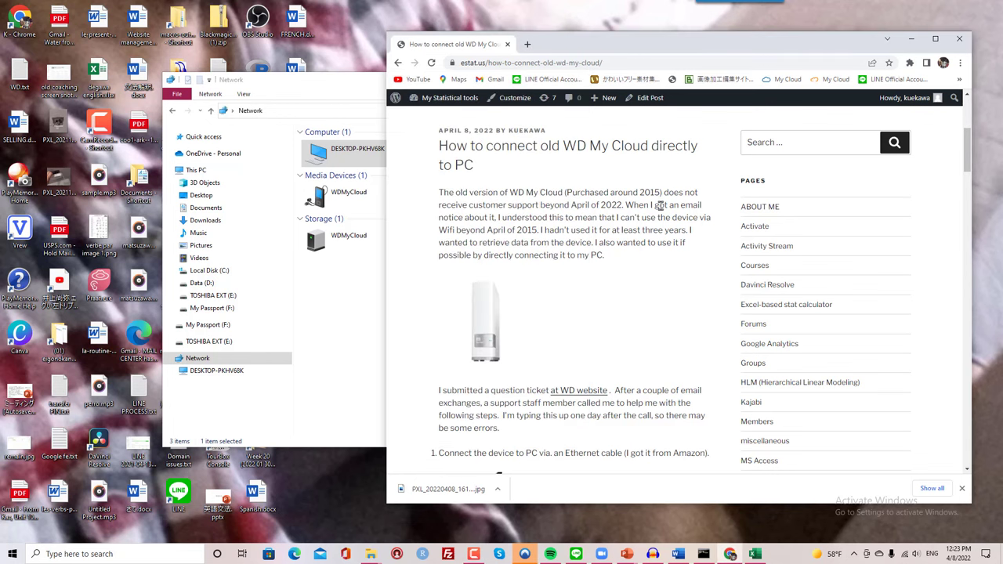
Follow the blog post's link to the WD support site, then return to the post
scroll(516, 226, "up", 1)
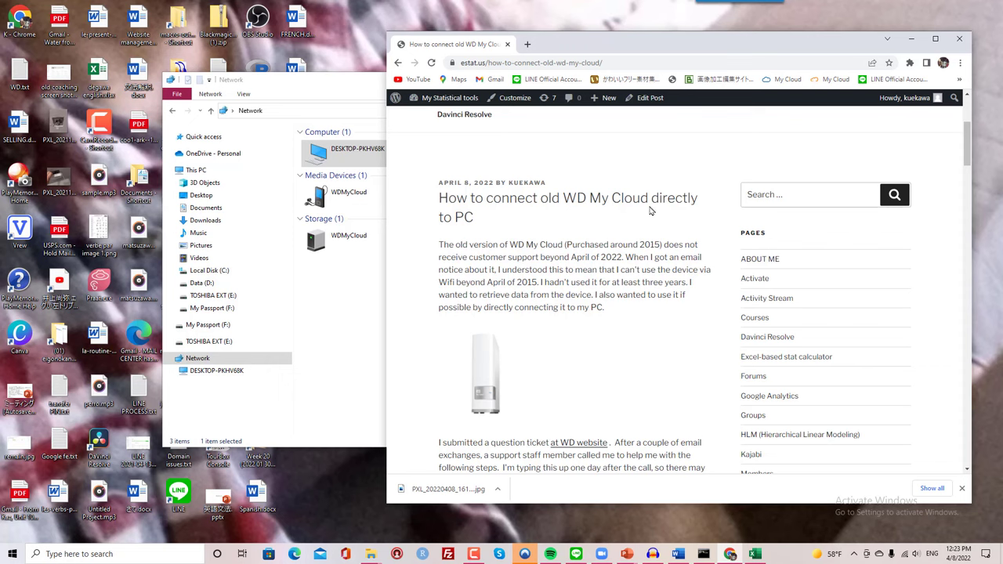
scroll(554, 356, "down", 1)
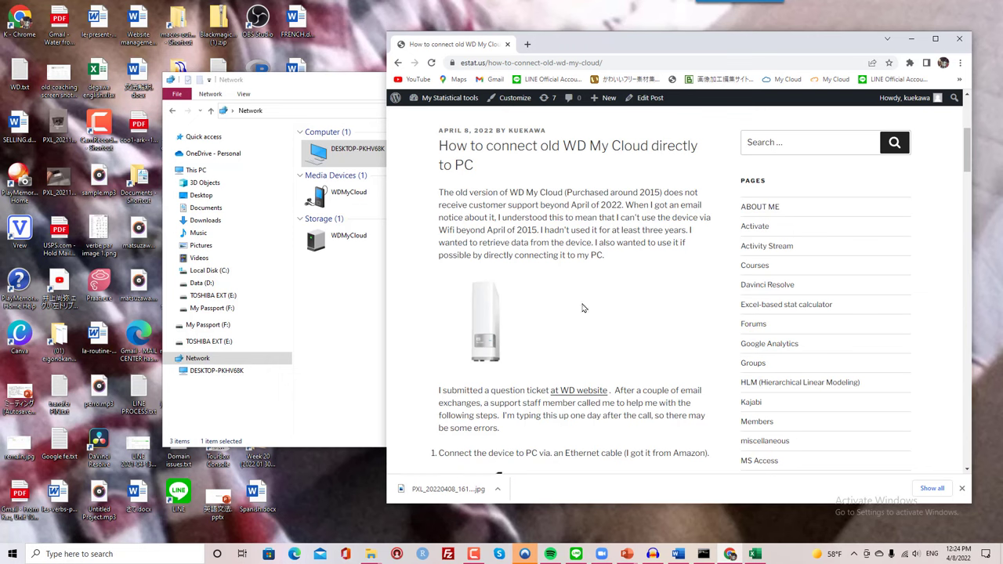
scroll(566, 290, "down", 2)
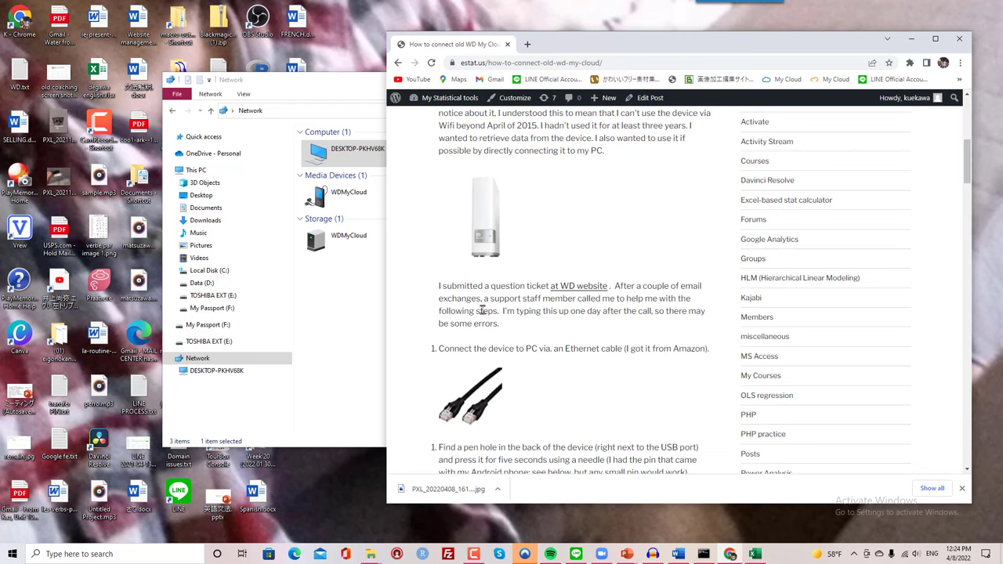
left_click(586, 291)
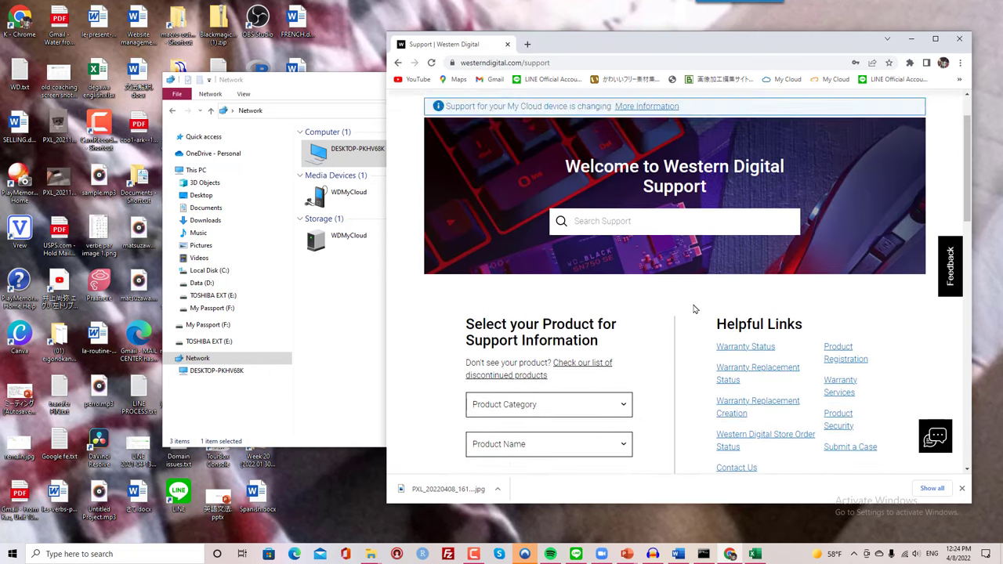
left_click(397, 63)
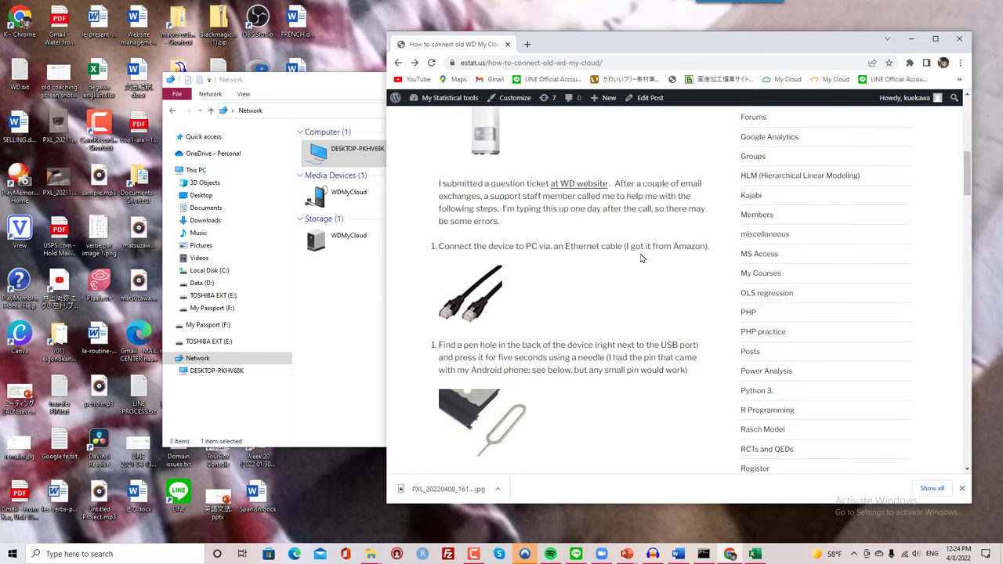
Scroll through the blog post's instructions for connecting the My Cloud directly
scroll(485, 319, "up", 2)
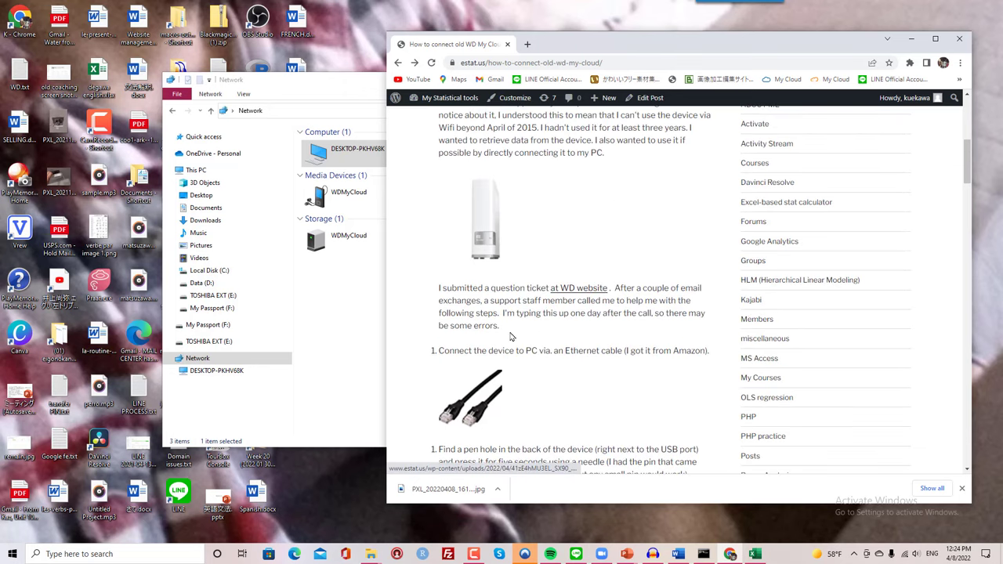
scroll(489, 251, "down", 2)
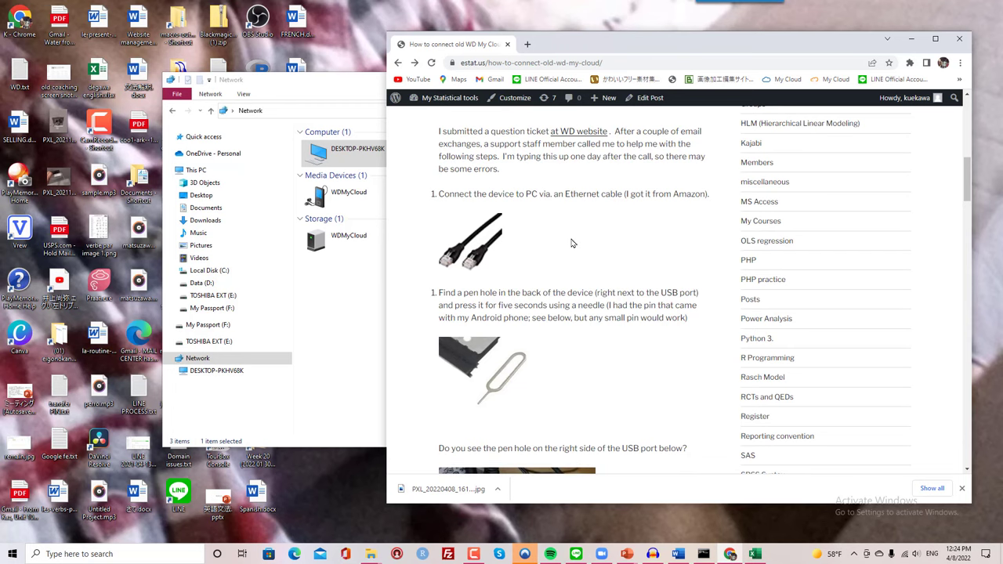
scroll(569, 321, "down", 1)
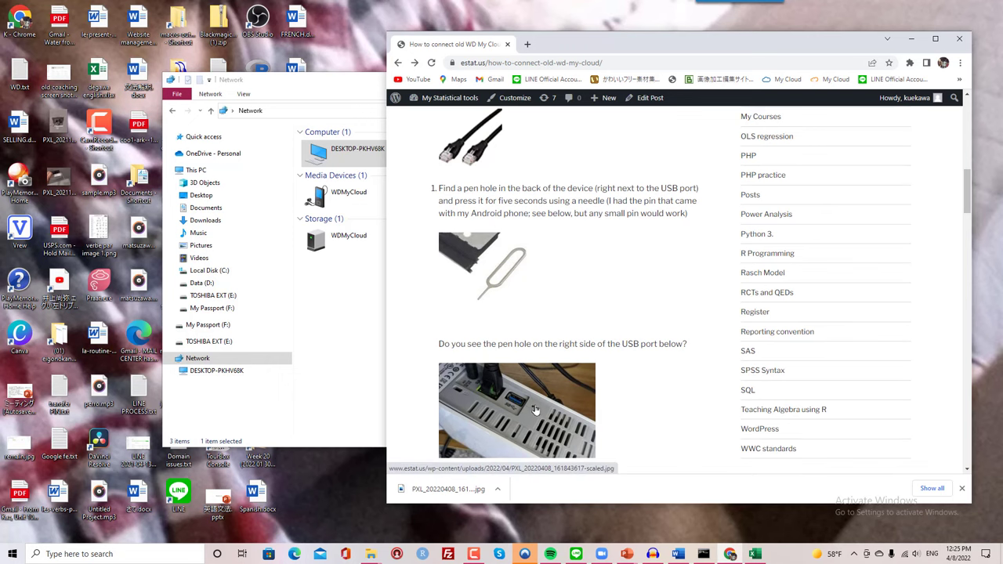
scroll(531, 408, "down", 1)
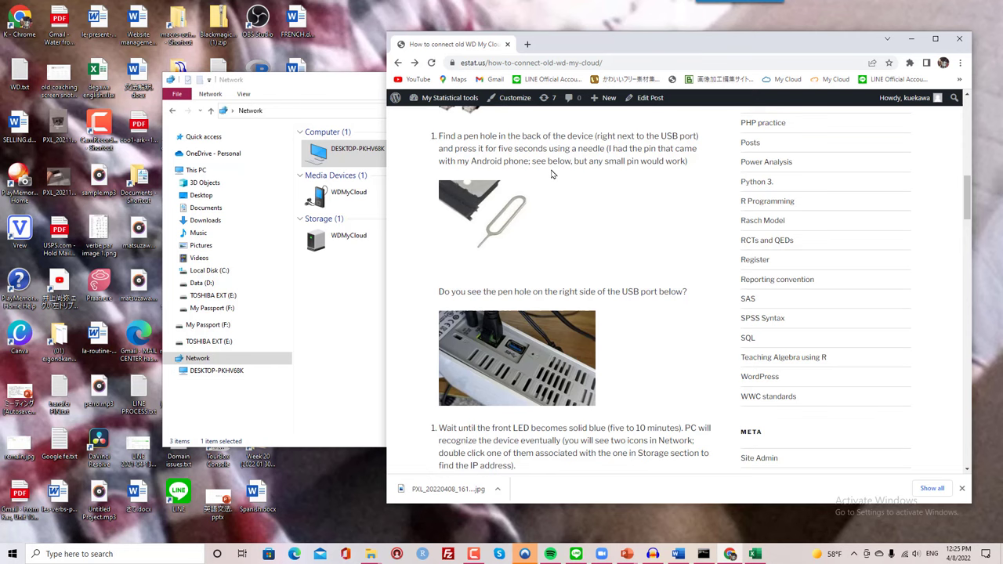
scroll(541, 220, "down", 2)
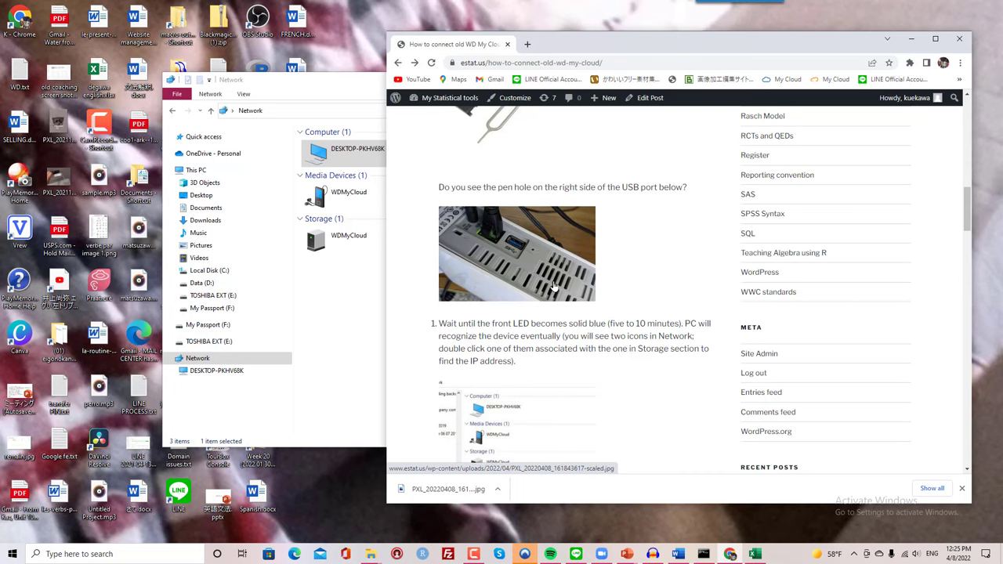
scroll(612, 258, "down", 2)
scroll(627, 253, "up", 2)
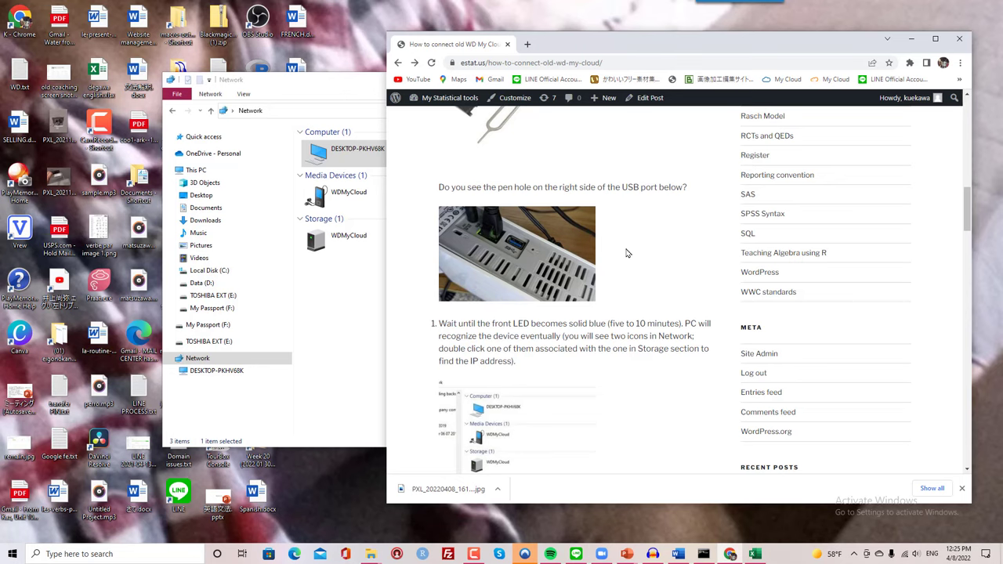
scroll(747, 214, "down", 1)
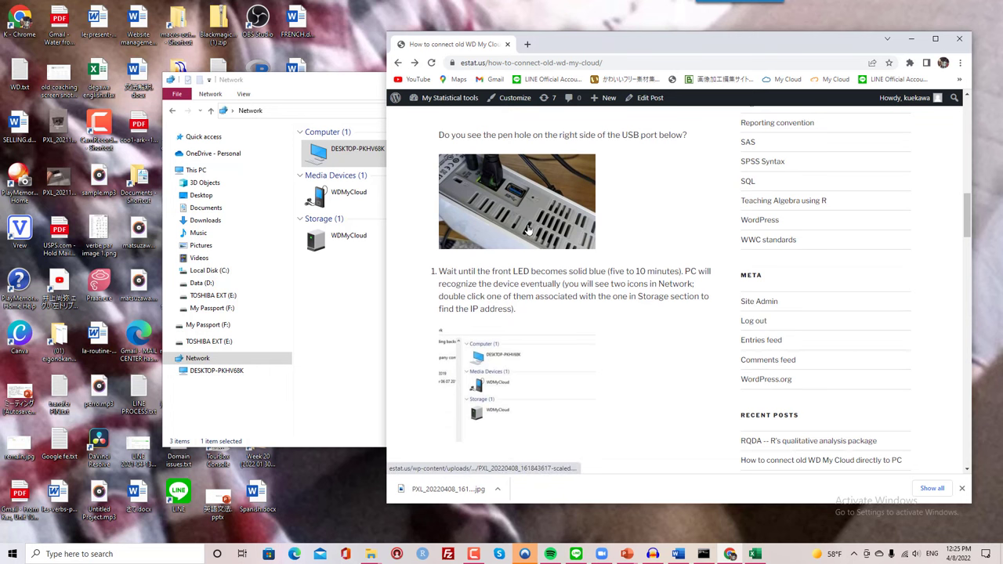
scroll(540, 240, "down", 2)
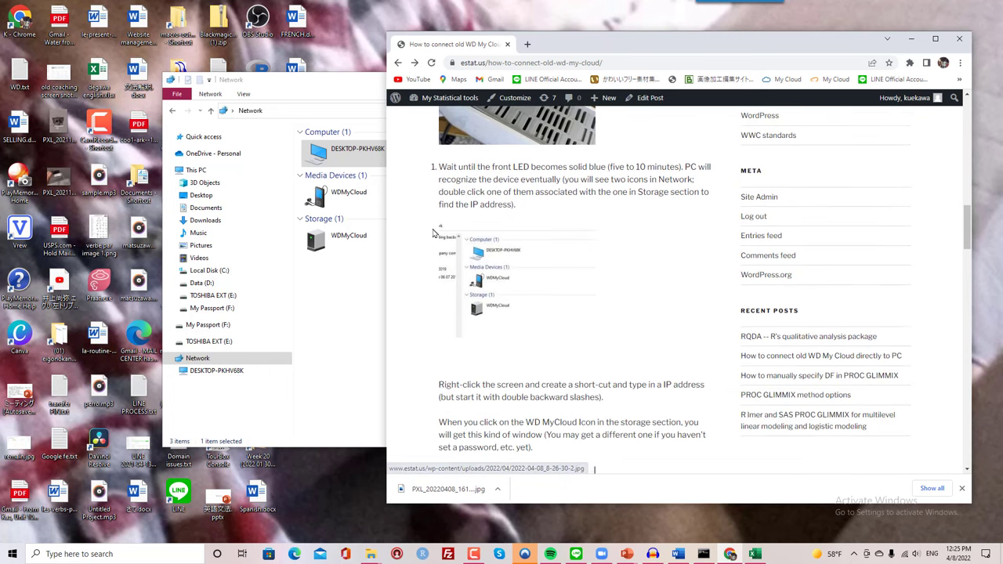
Reposition the Network window lower and to the right, beside the blog post
left_click(334, 358)
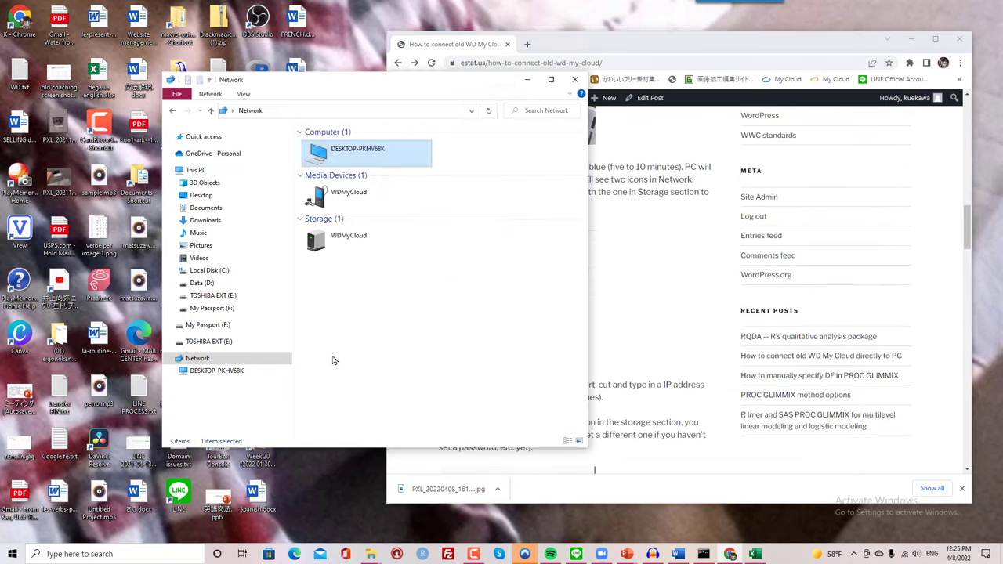
left_click_drag(379, 85, 451, 123)
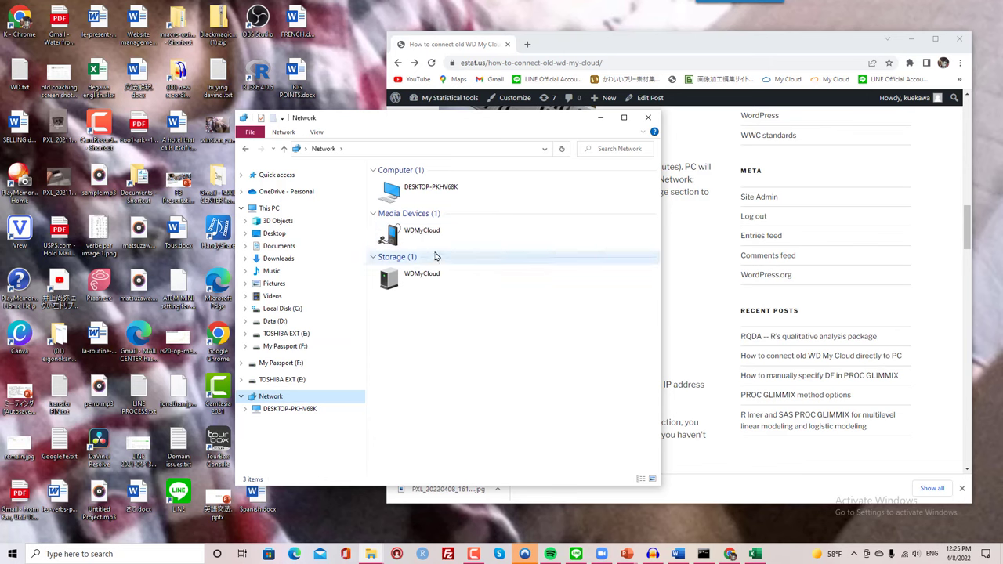
left_click_drag(533, 123, 450, 134)
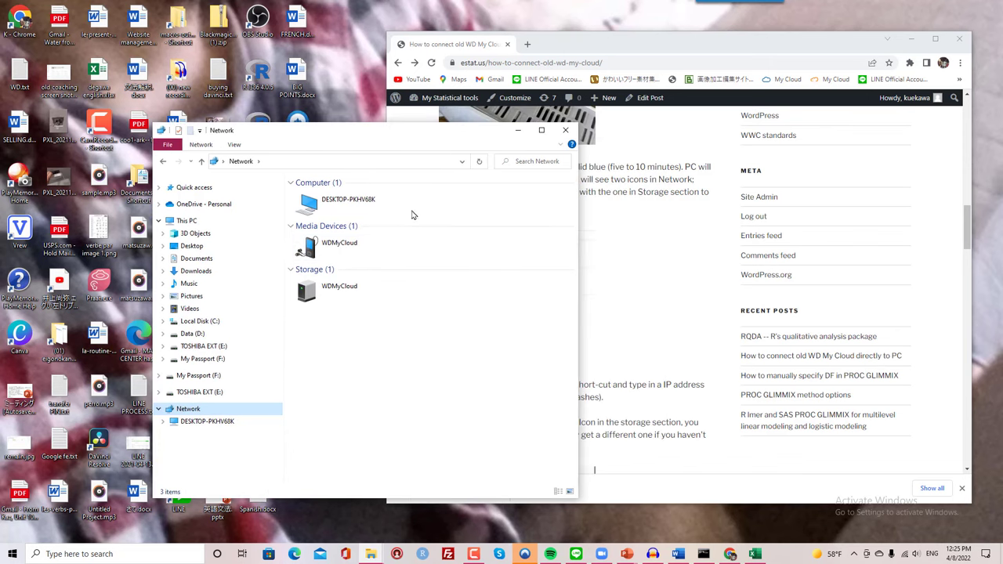
left_click(555, 41)
scroll(581, 212, "up", 2)
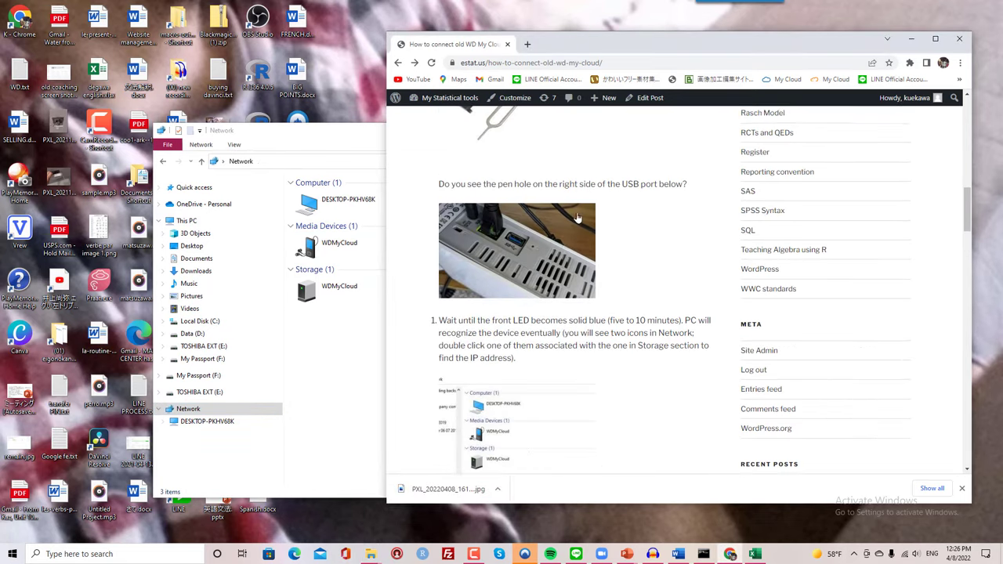
left_click(341, 325)
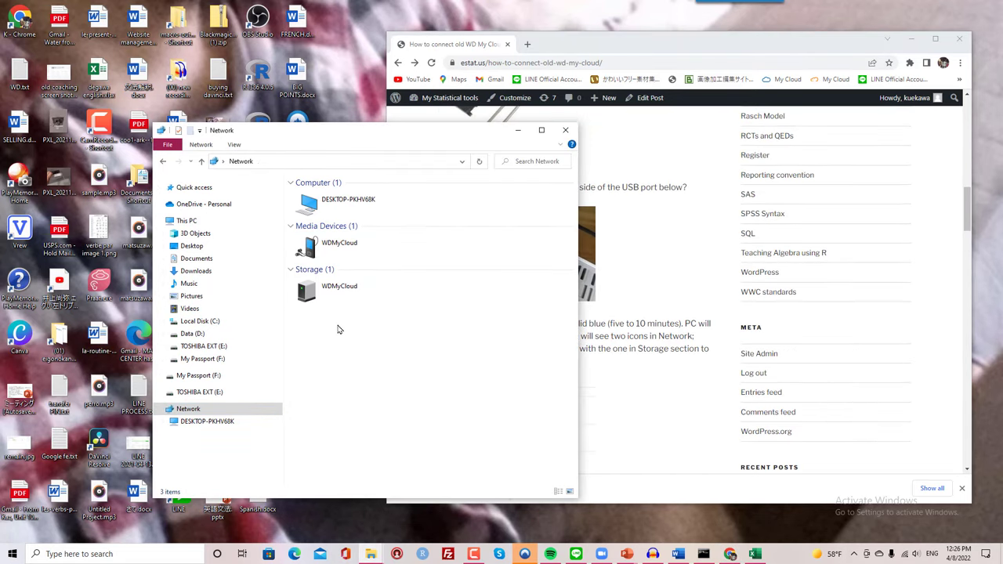
left_click(700, 331)
scroll(654, 286, "down", 4)
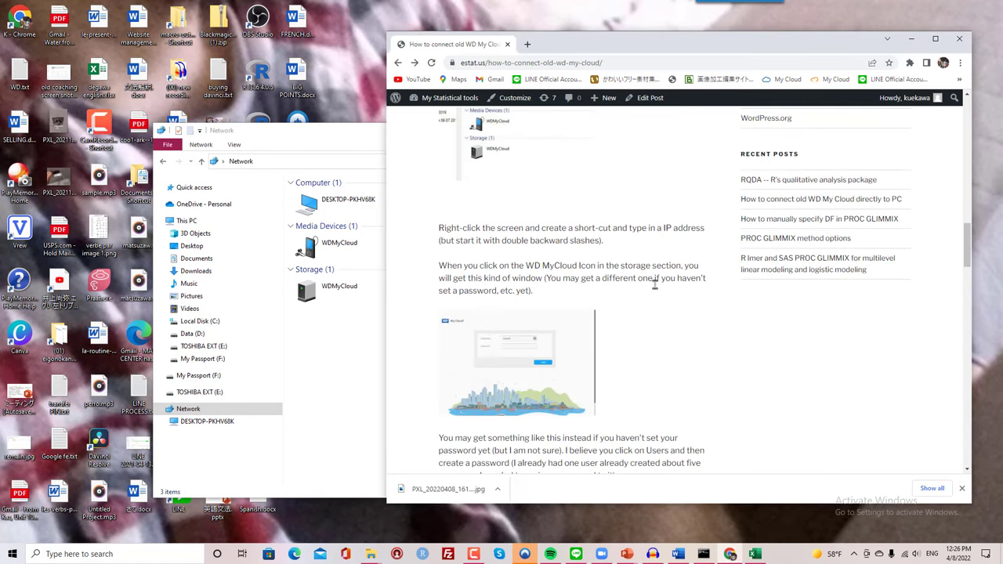
left_click_drag(374, 138, 599, 173)
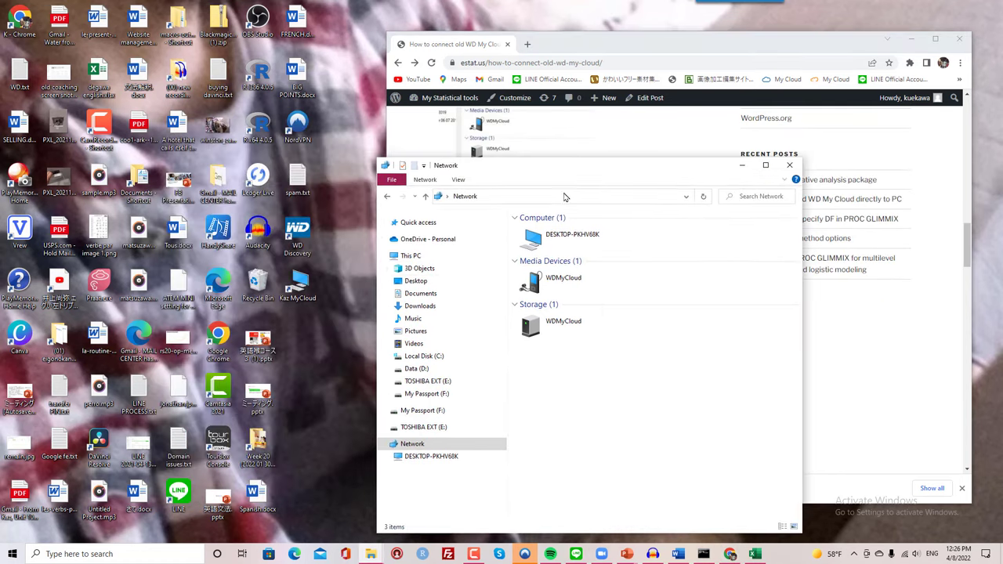
Open the \\169.254.7.201 share from the My Cloud desktop shortcut, then minimise it
left_click(306, 286)
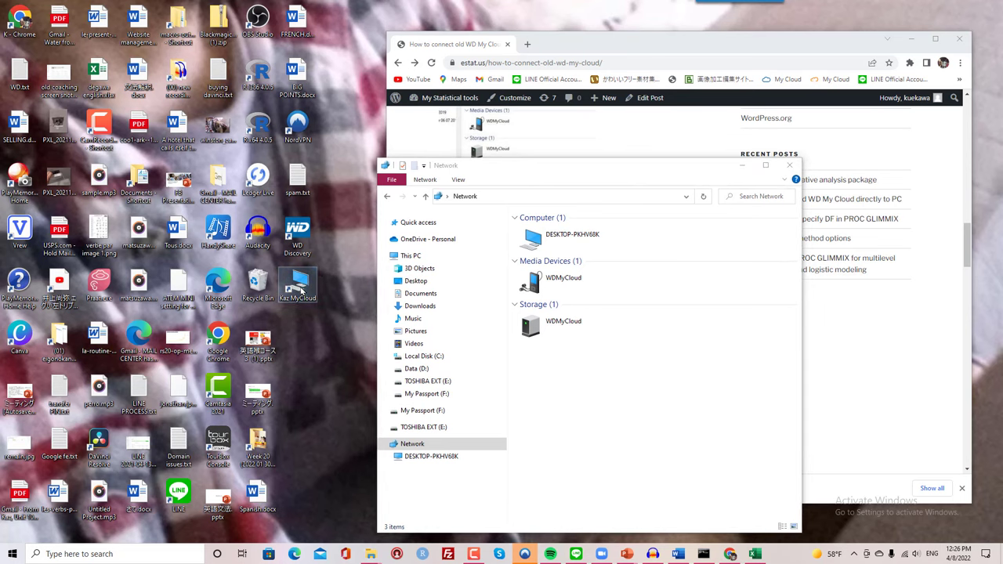
double_click(302, 290)
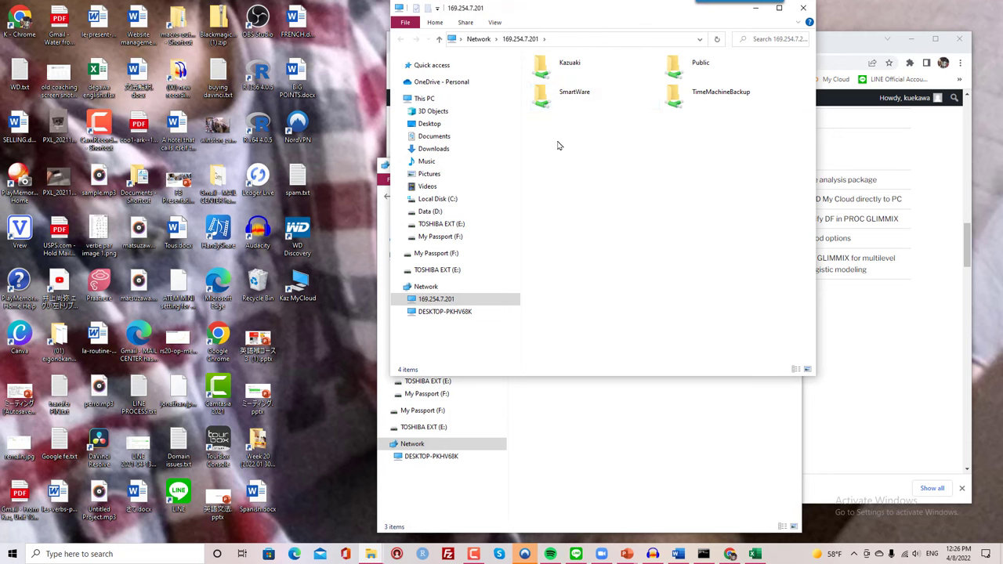
left_click(756, 10)
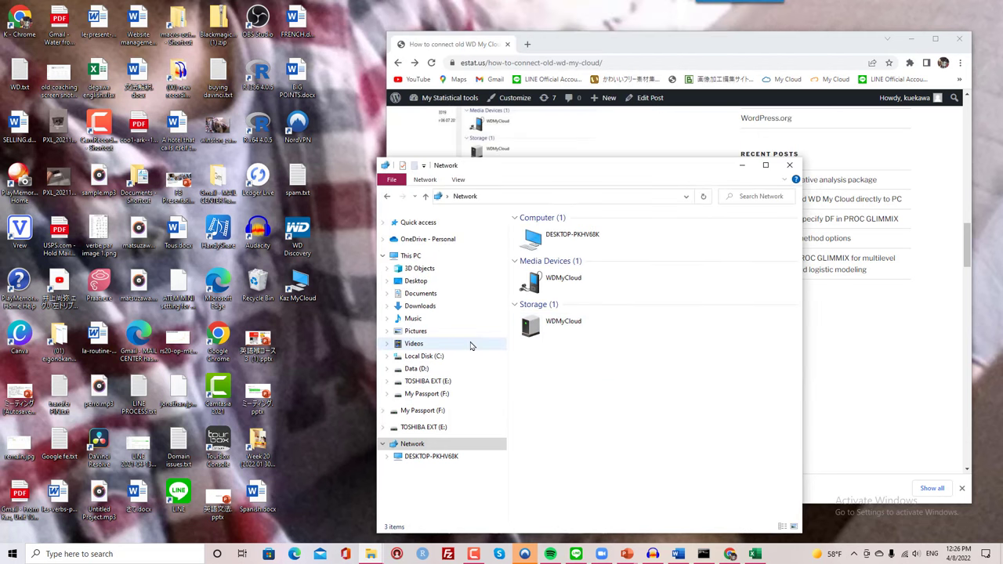
right_click(340, 341)
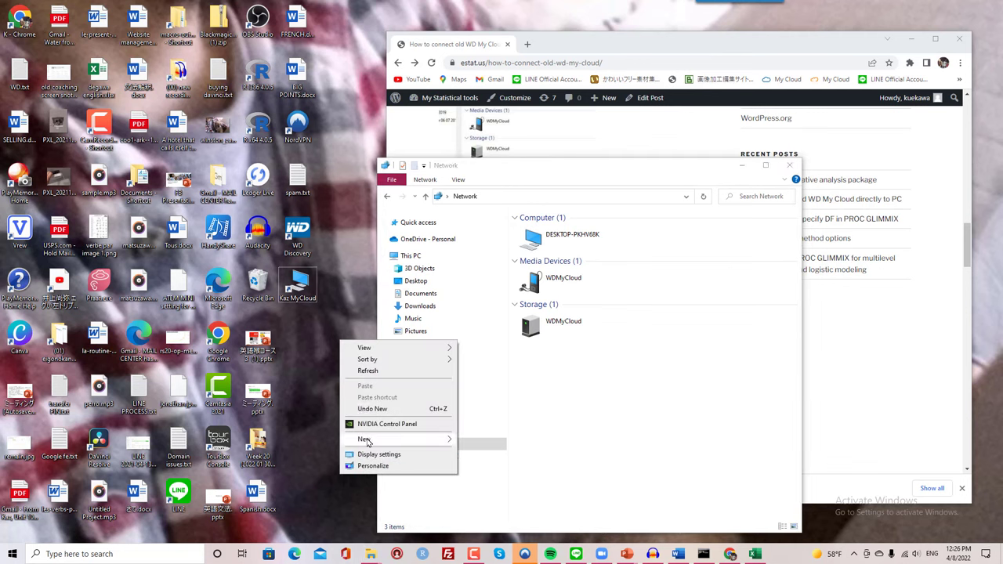
mouse_move(365, 441)
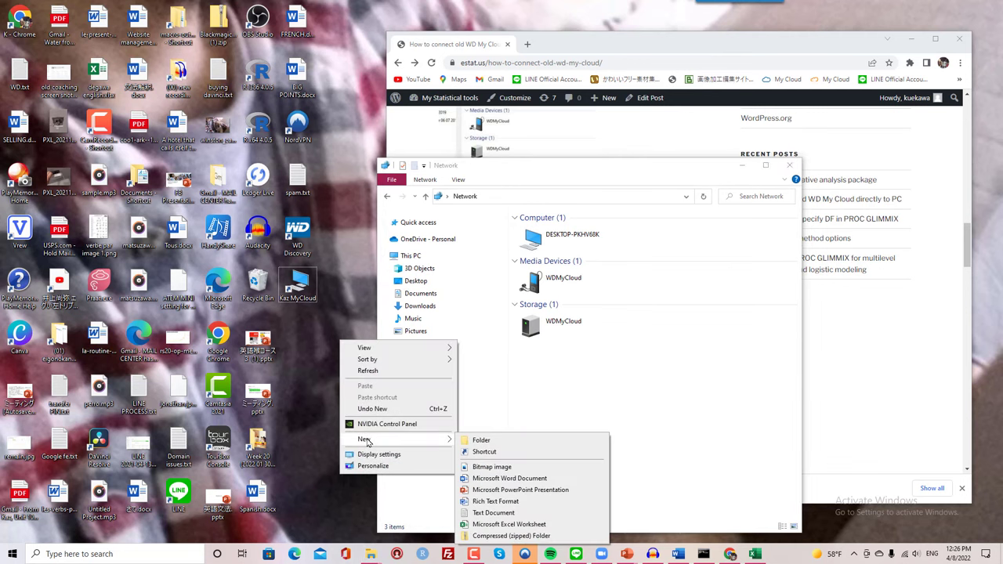
left_click(494, 453)
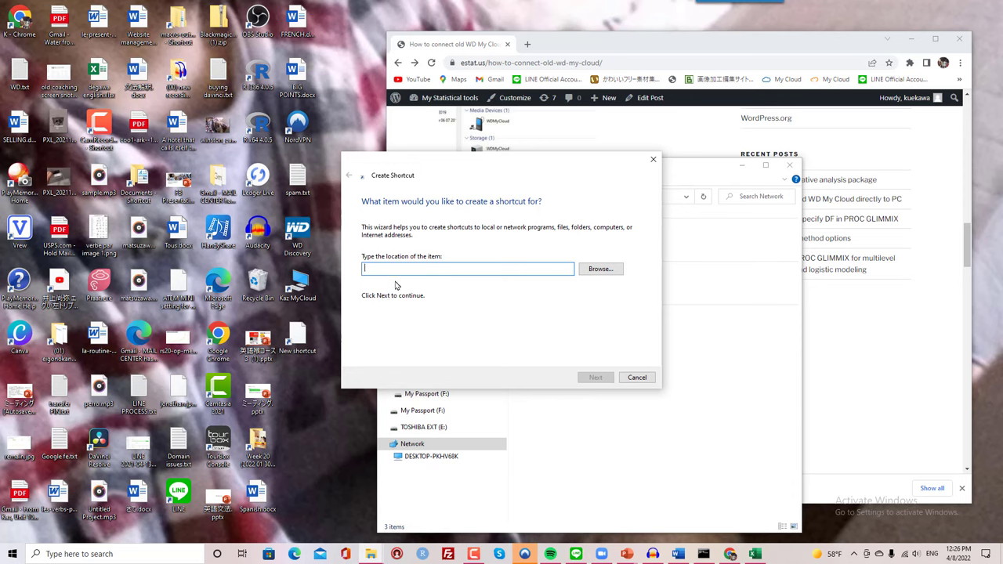
type("\\\\")
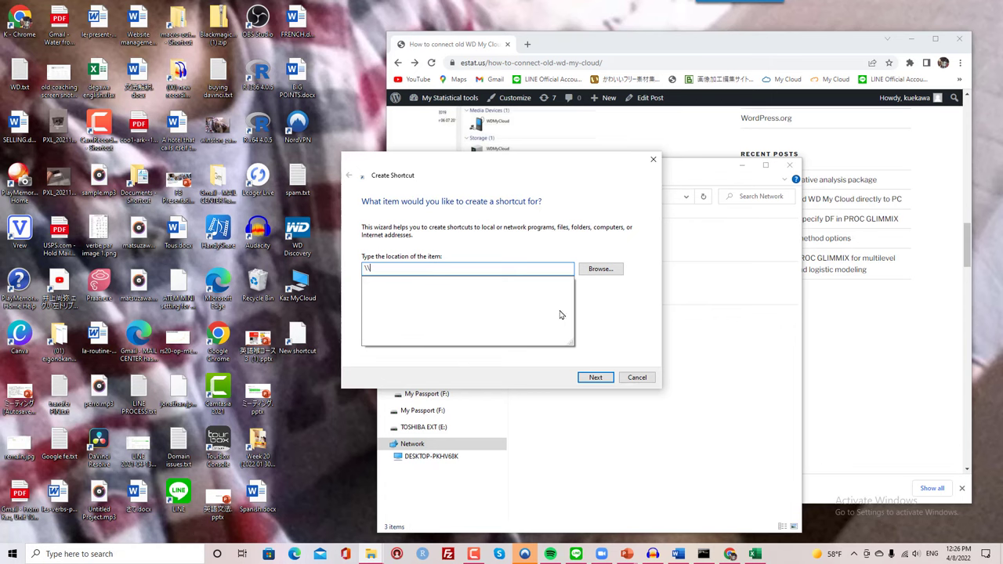
left_click(637, 377)
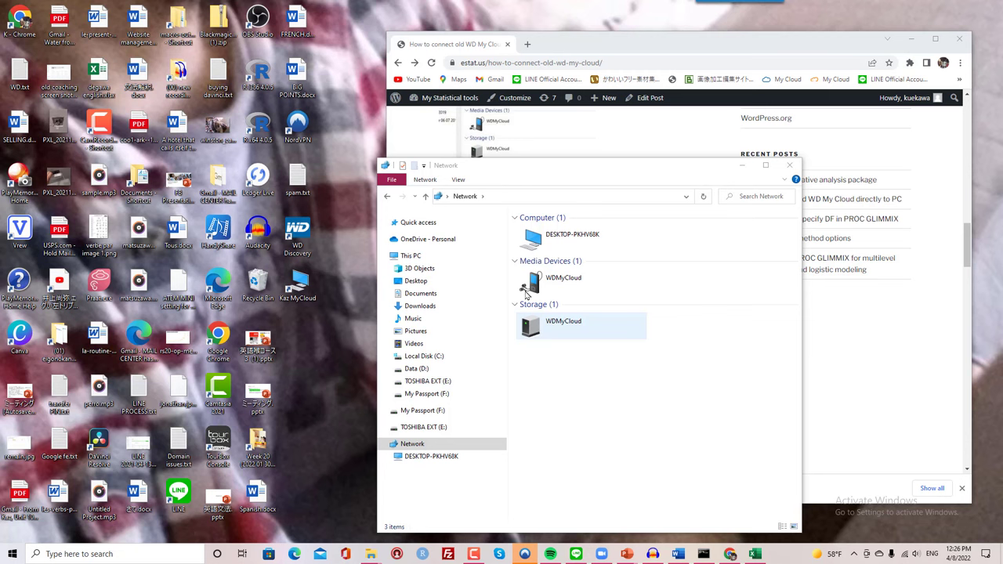
Check WDMyCloud's Properties for IP 169.254.7.201 and its device webpage, then close them and move the window right
left_click_drag(509, 164, 330, 154)
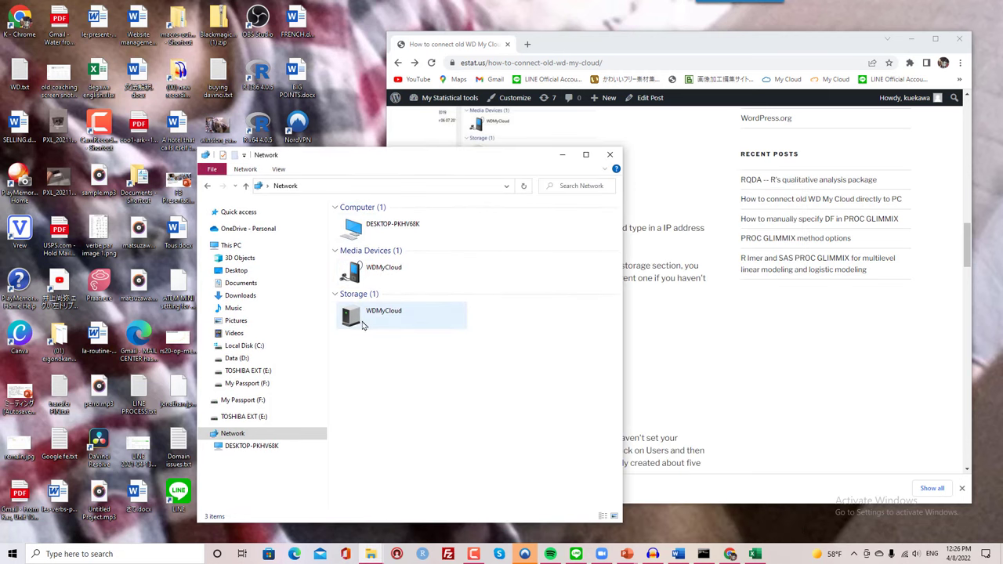
right_click(356, 317)
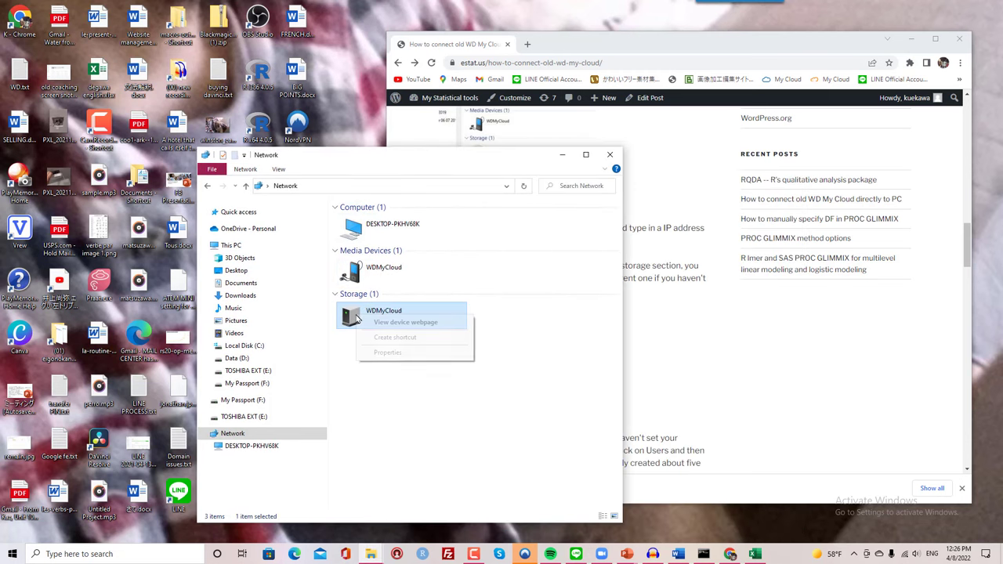
left_click(387, 353)
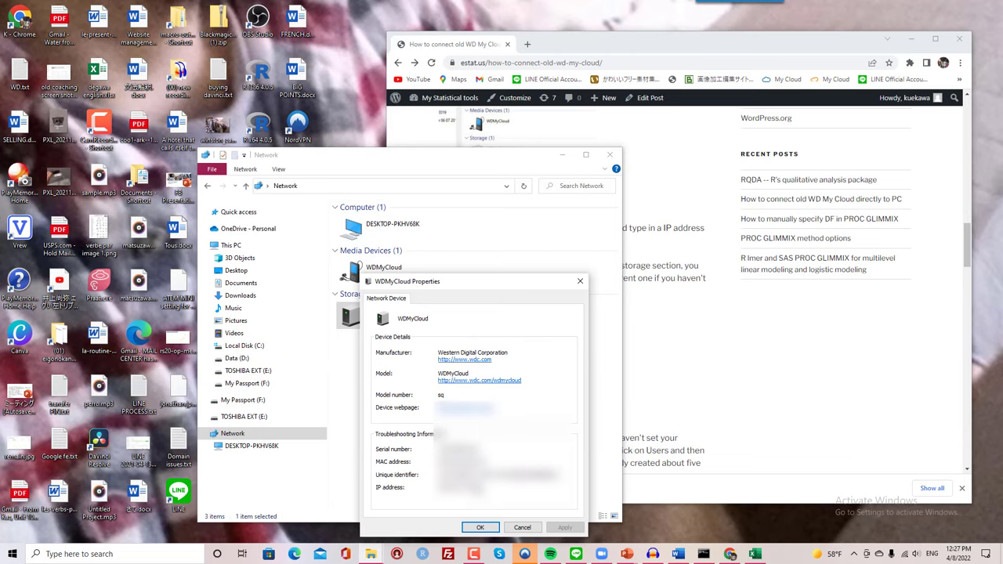
left_click_drag(475, 488, 431, 487)
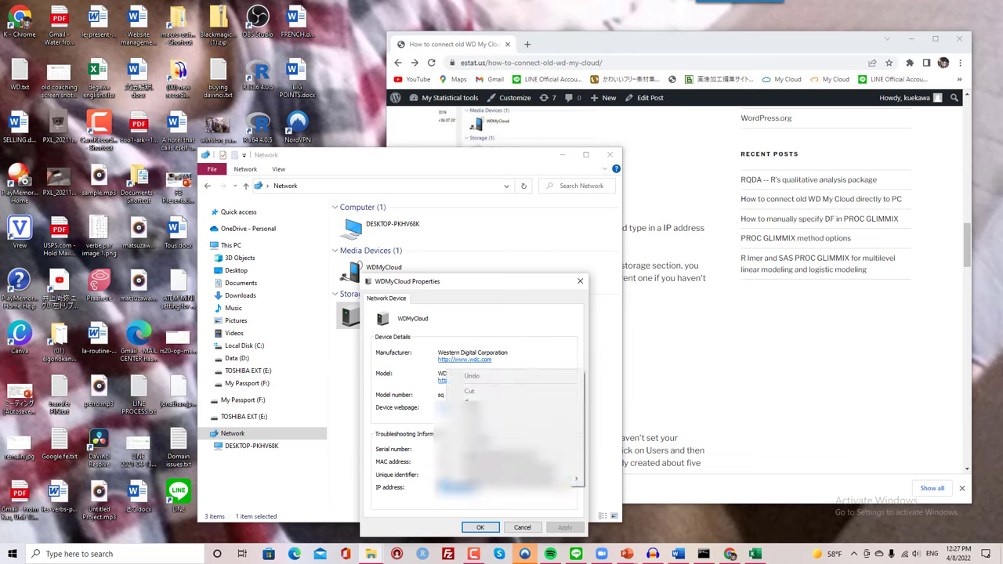
double_click(467, 403)
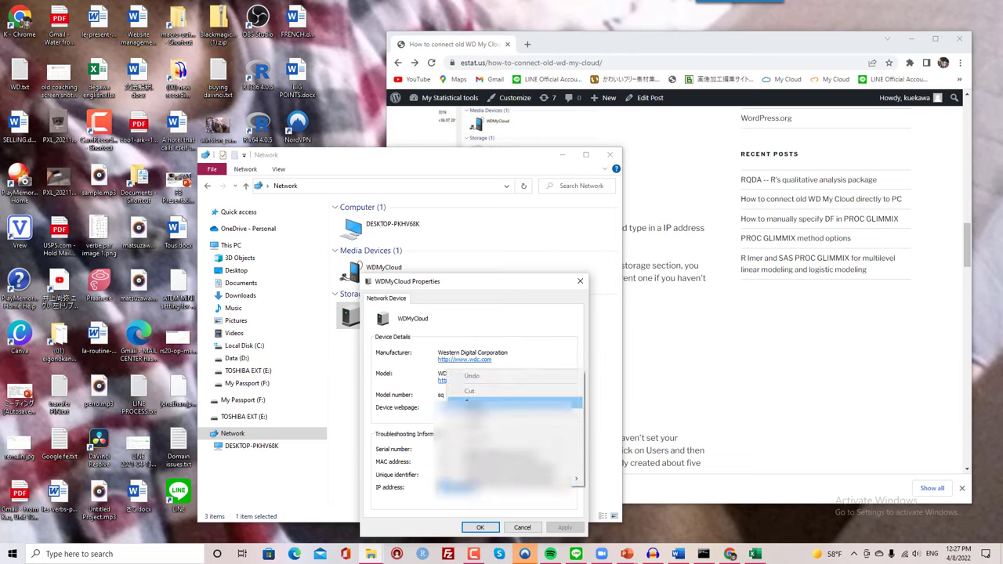
left_click(522, 527)
left_click_drag(438, 163, 802, 163)
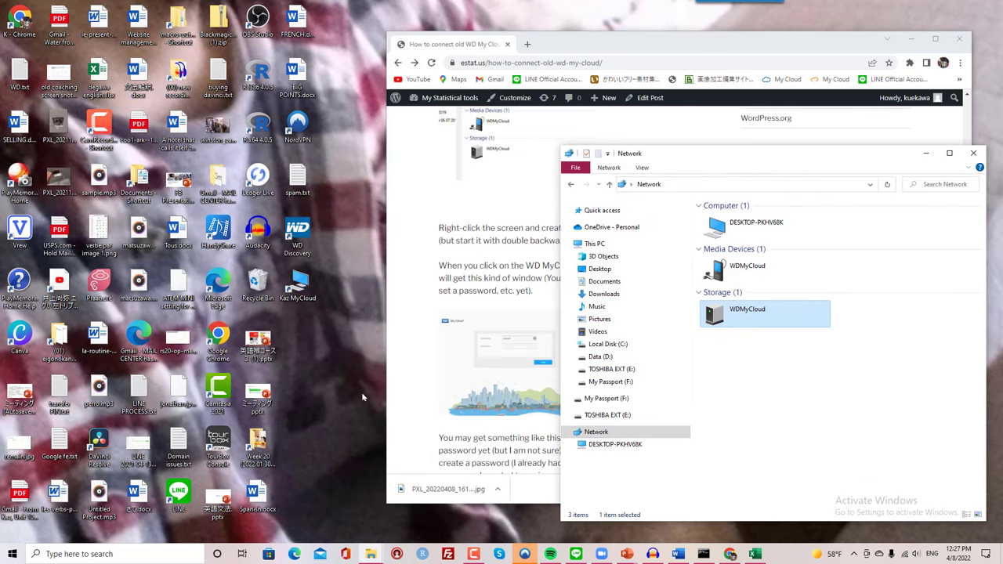
right_click(319, 366)
mouse_move(368, 465)
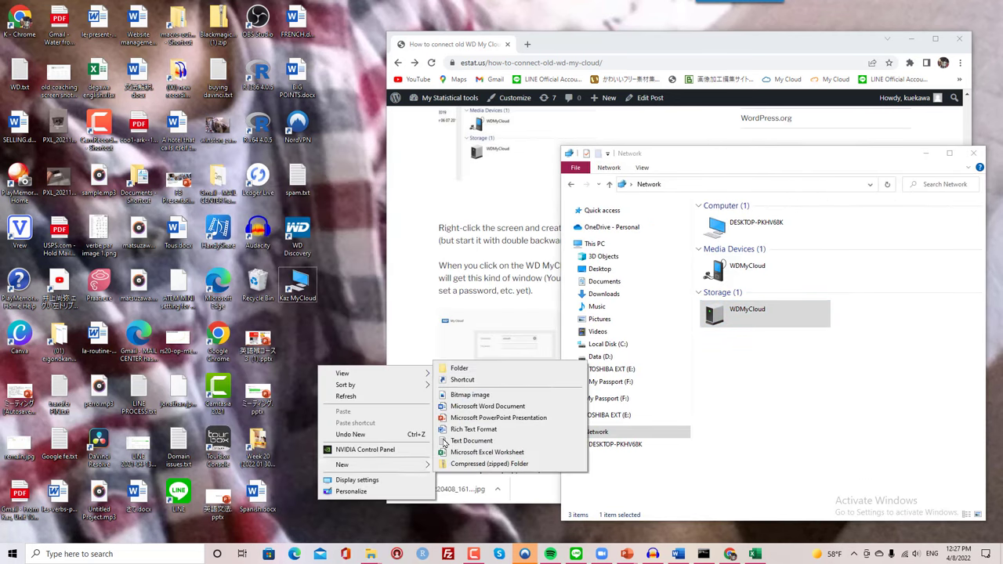
left_click(463, 379)
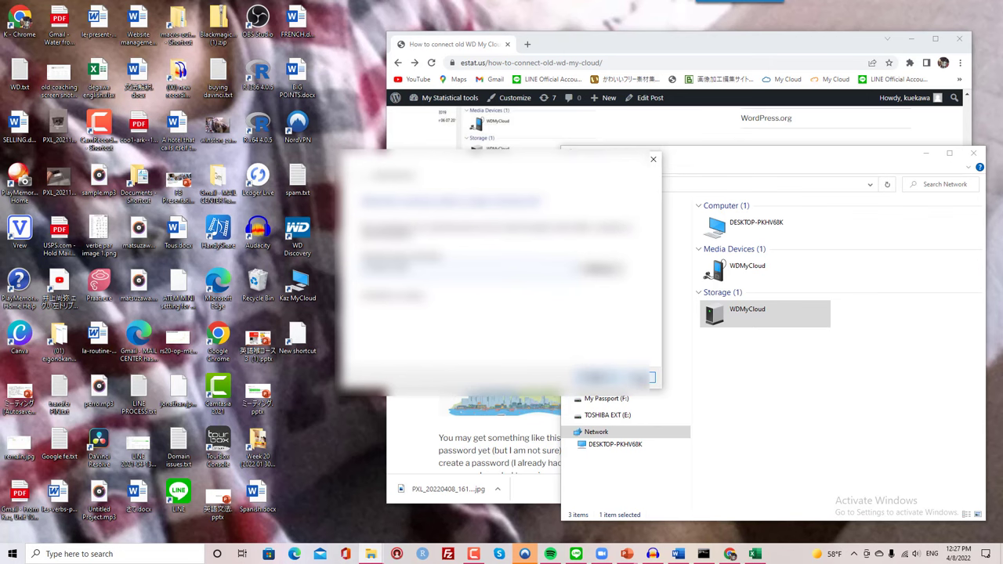
left_click(636, 378)
left_click(757, 392)
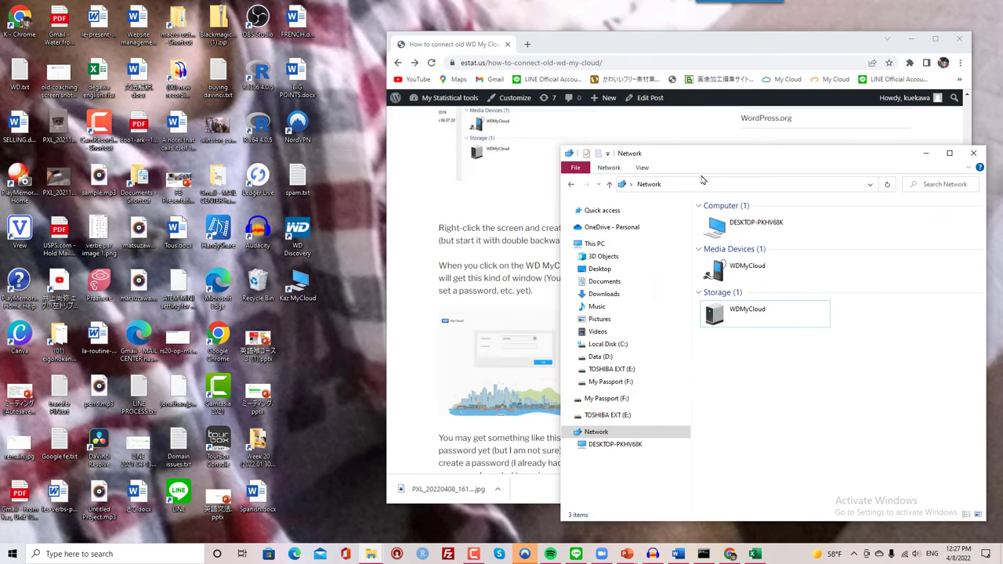
Scroll the estat.us post to the WD MyCloud login-window step and place it left of the Network window
left_click(501, 235)
scroll(572, 314, "down", 3)
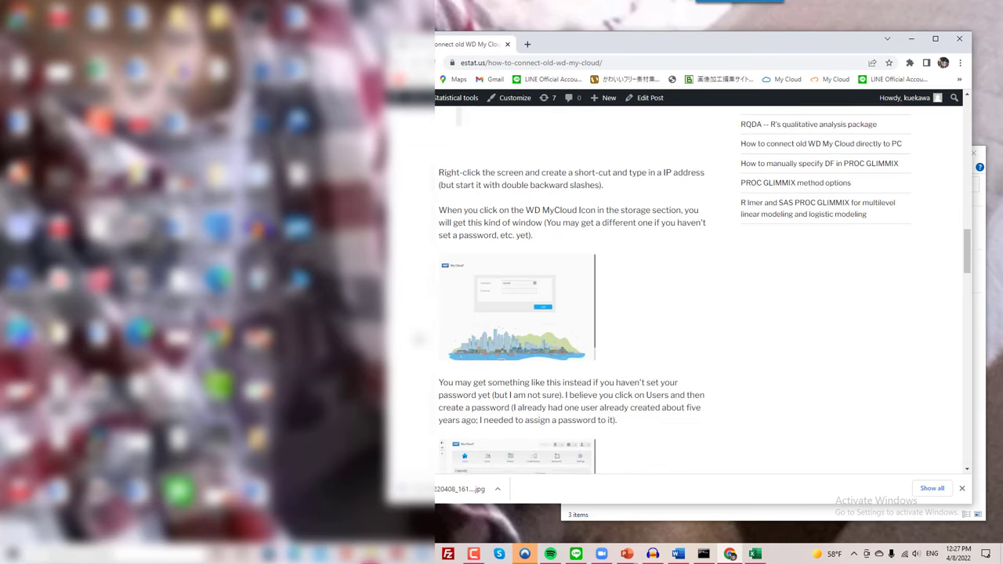
scroll(572, 313, "down", 2)
scroll(572, 313, "up", 3)
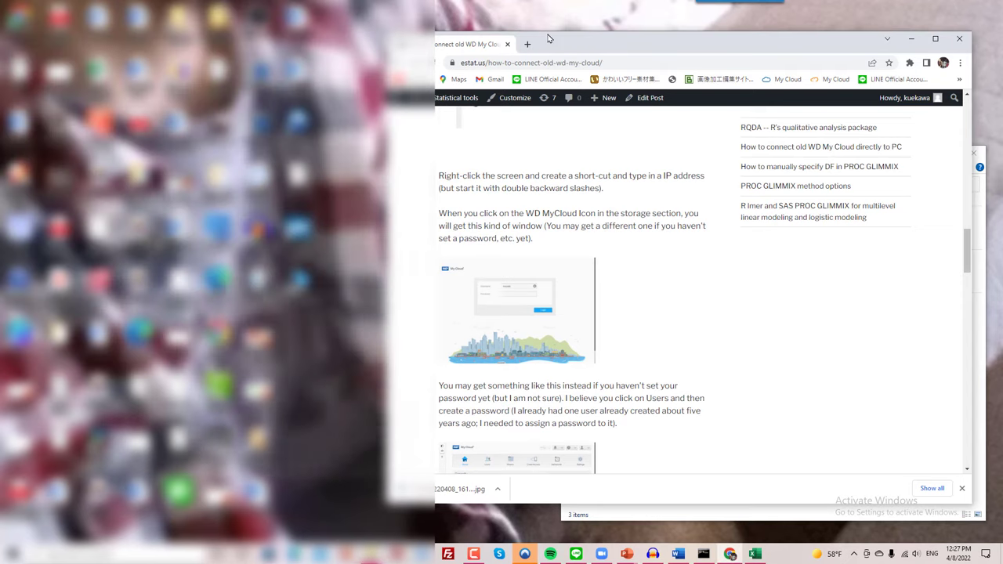
left_click_drag(579, 44, 279, 12)
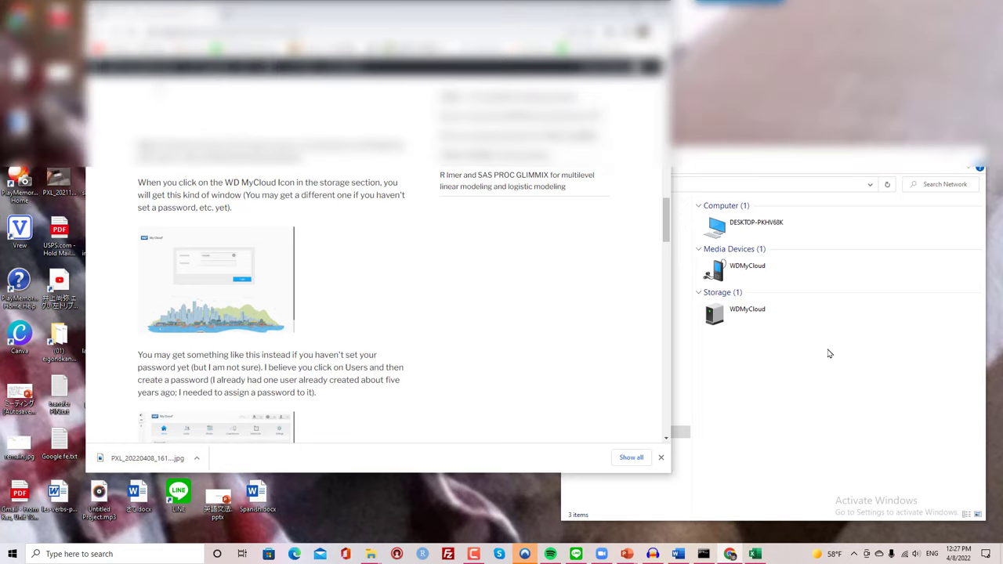
Open the WDMyCloud storage device's login page from the Network window
left_click(724, 314)
left_click(728, 274)
left_click(725, 315)
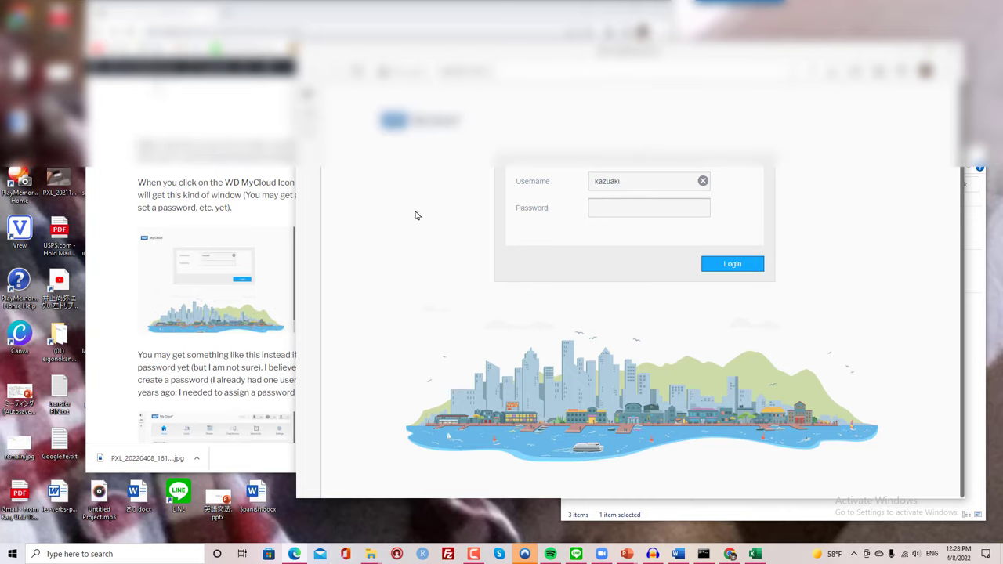
Enlarge the blog's dashboard screenshot, then open the My Cloud shares from the desktop shortcut
left_click(184, 177)
scroll(323, 218, "down", 3)
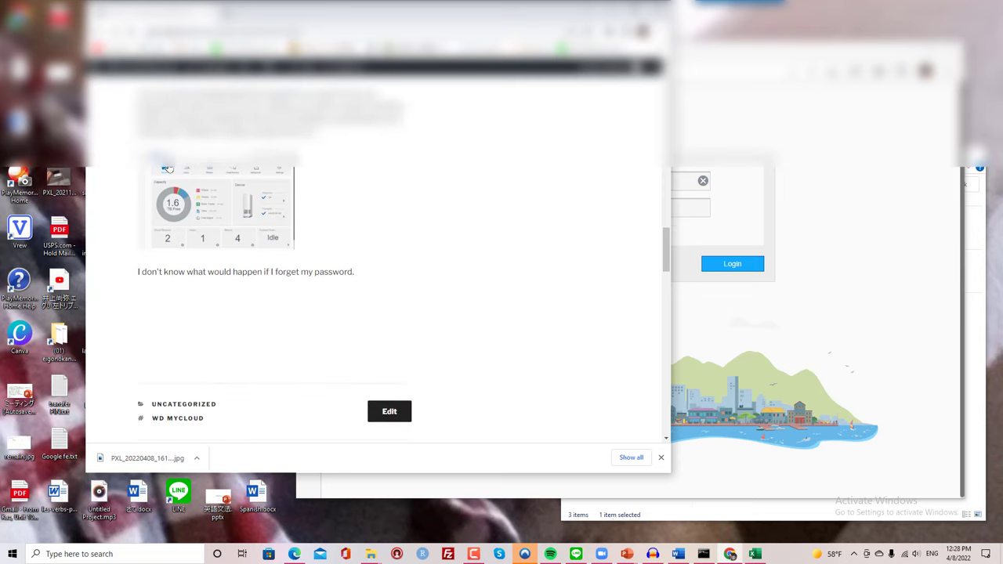
left_click(261, 216)
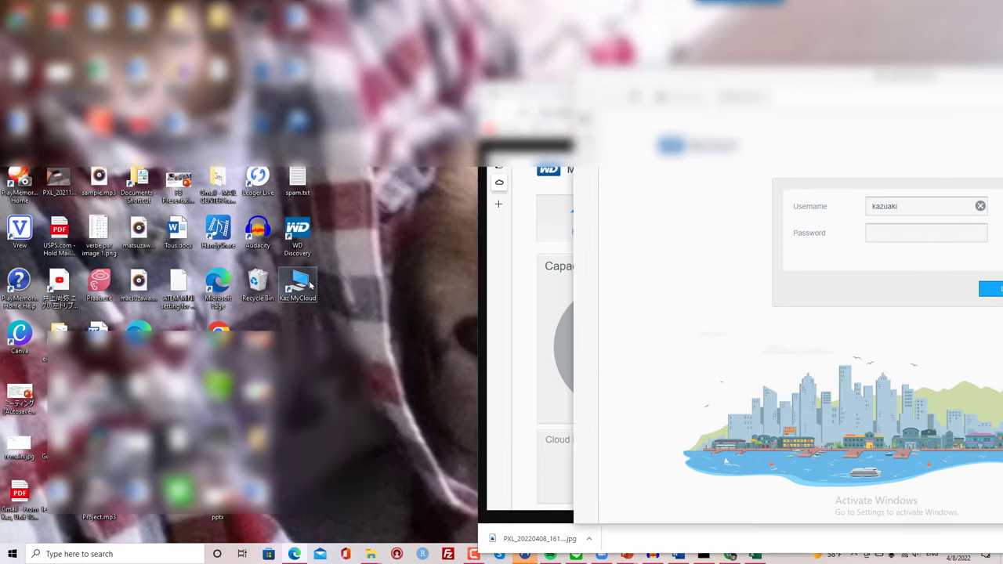
double_click(311, 287)
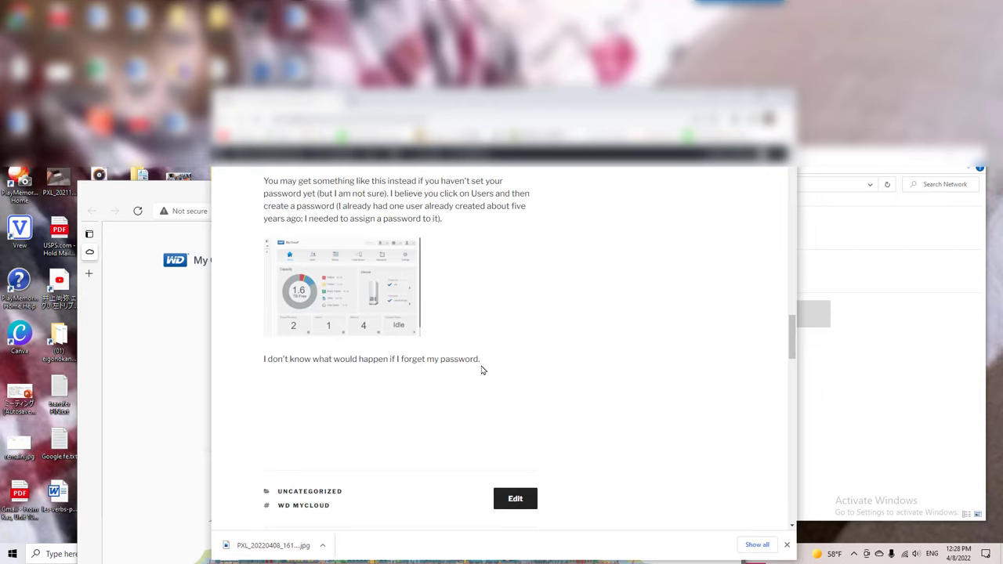
Scroll the blog back up to its title, 'How to connect old WD My Cloud directly to PC'
scroll(482, 370, "up", 2)
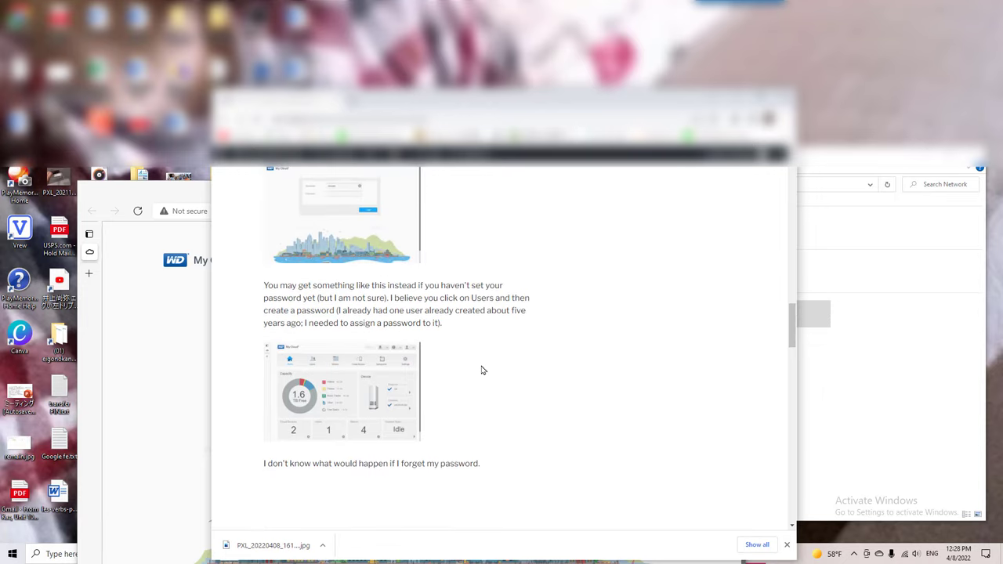
scroll(482, 370, "up", 10)
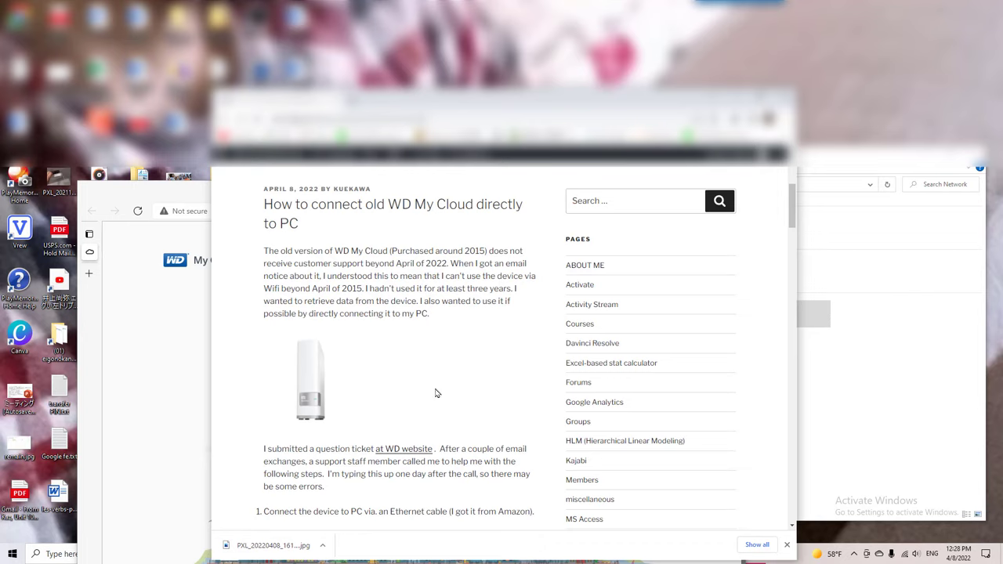